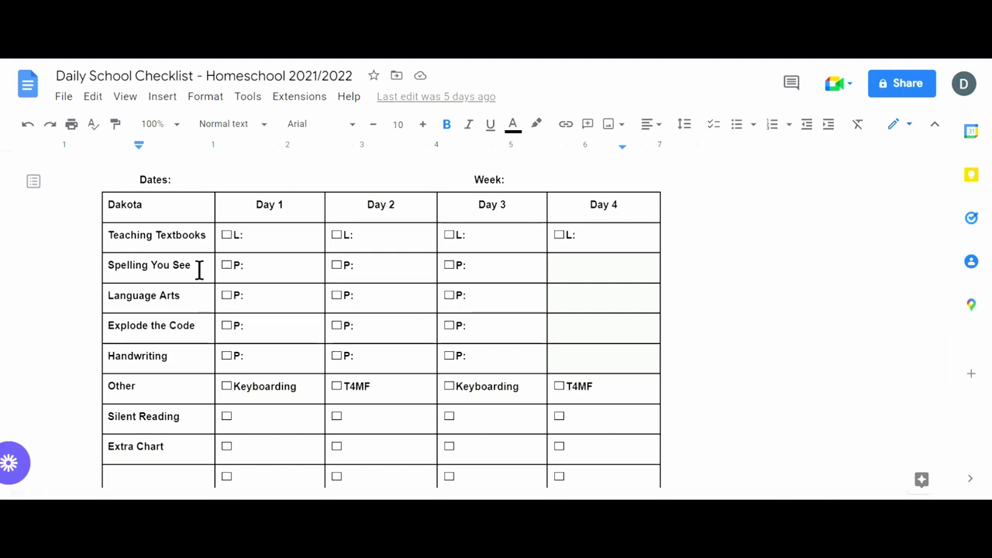
# Insert an empty row above the Spelling You See row in the checklist table.
pyautogui.moveTo(469, 270); pyautogui.dragTo(296, 270)
pyautogui.click(296, 269)
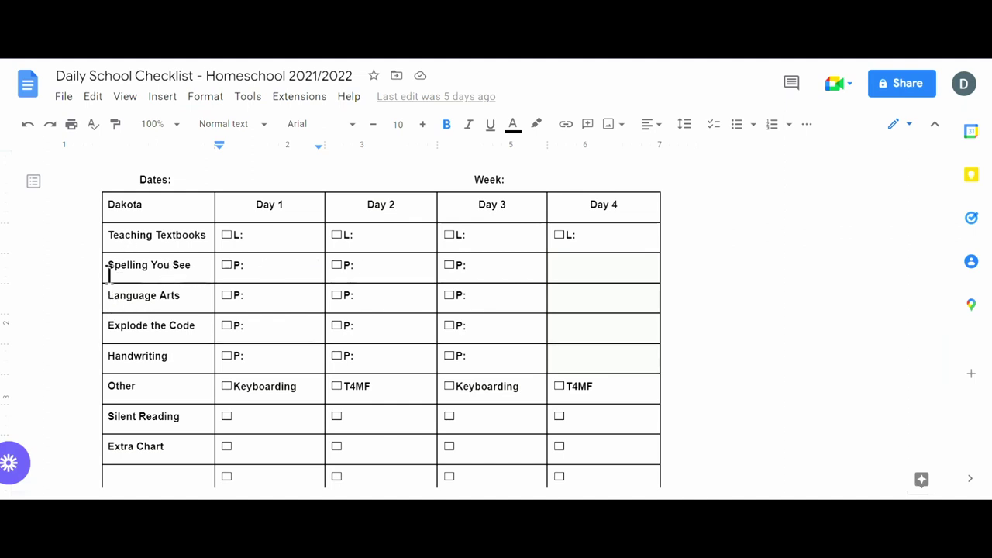
pyautogui.moveTo(105, 265); pyautogui.dragTo(566, 268)
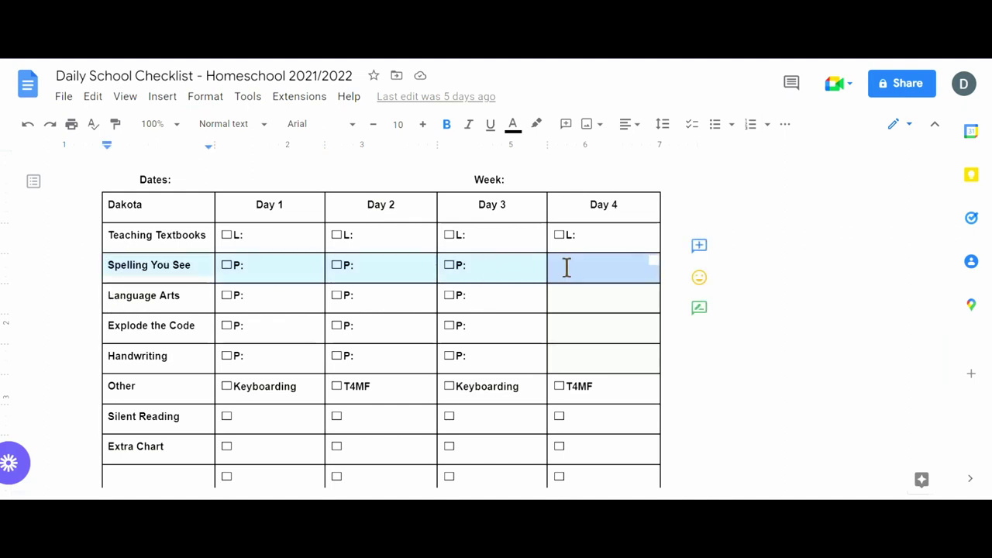
pyautogui.rightClick(567, 268)
pyautogui.click(627, 276)
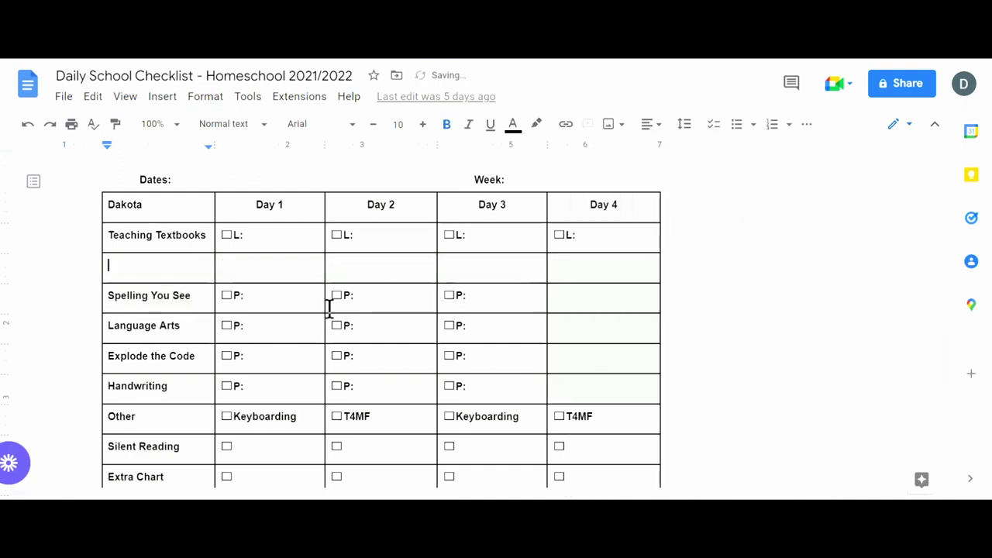
# Move the Explode the Code row's contents, from the subject through Day 3, into the empty row below Teaching Textbooks.
pyautogui.moveTo(107, 354); pyautogui.dragTo(490, 355)
pyautogui.hotkey('ctrl', 'c')
pyautogui.rightClick(493, 354)
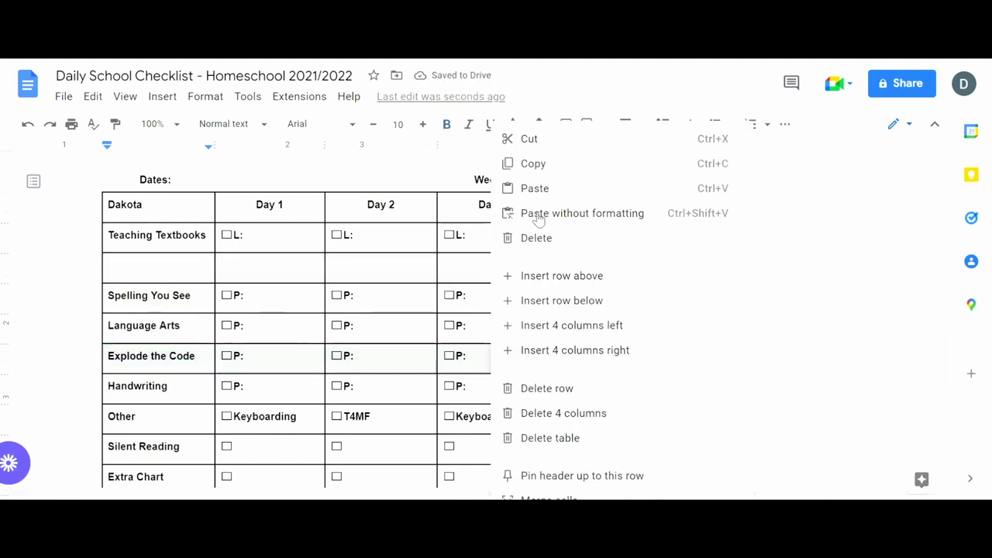
pyautogui.click(555, 143)
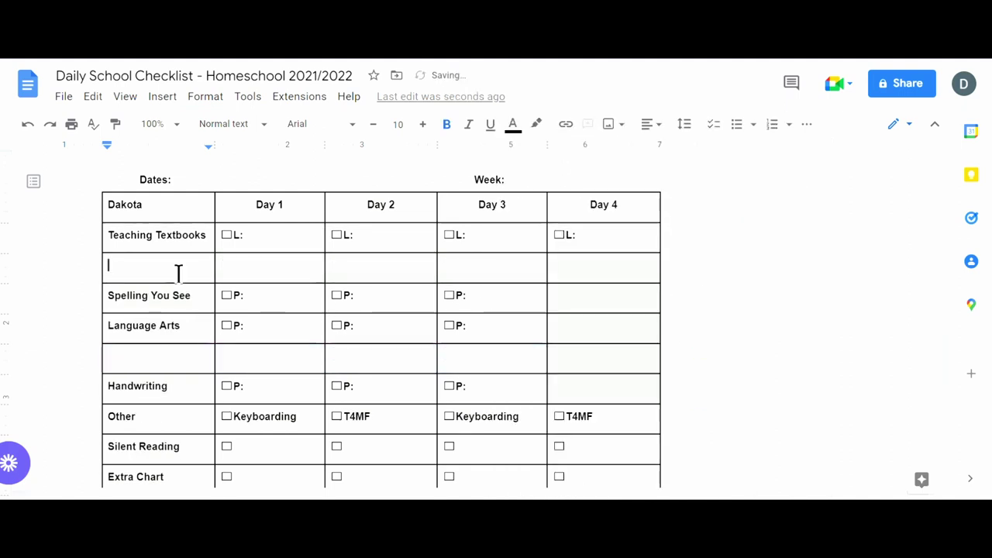
pyautogui.hotkey('ctrl', 'v')
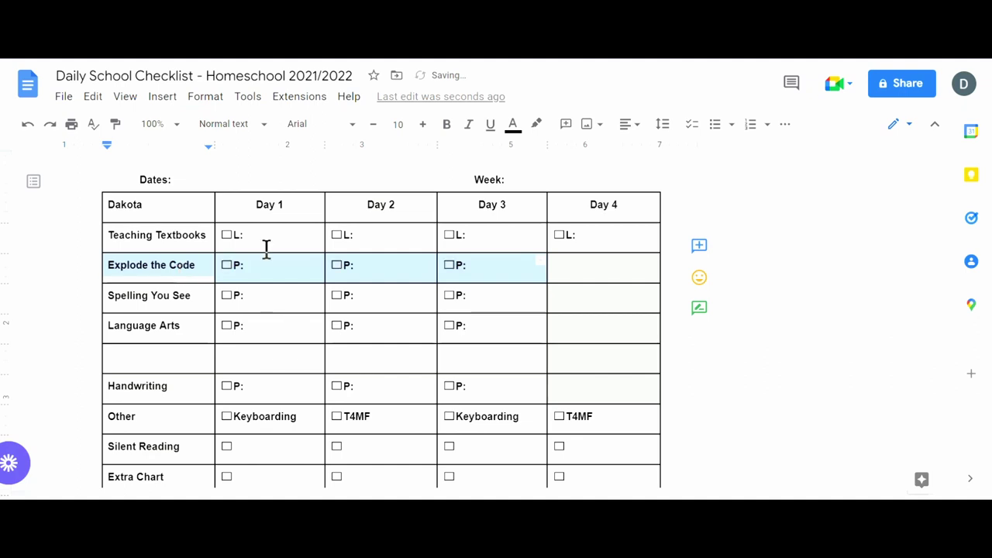
# Remove the shading from the Day 4 cell of the Explode the Code row.
pyautogui.click(581, 269)
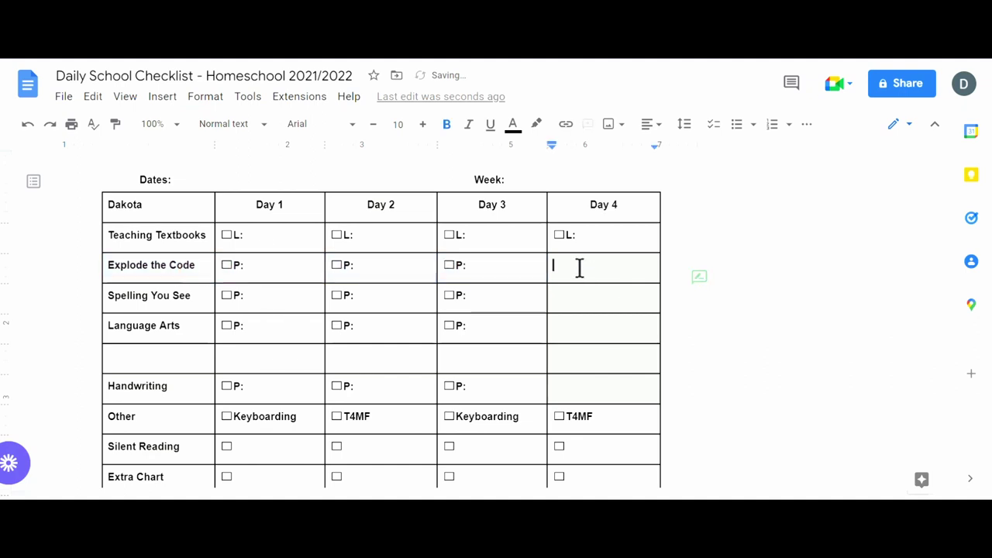
pyautogui.click(538, 125)
pyautogui.click(695, 205)
pyautogui.click(716, 152)
pyautogui.click(870, 235)
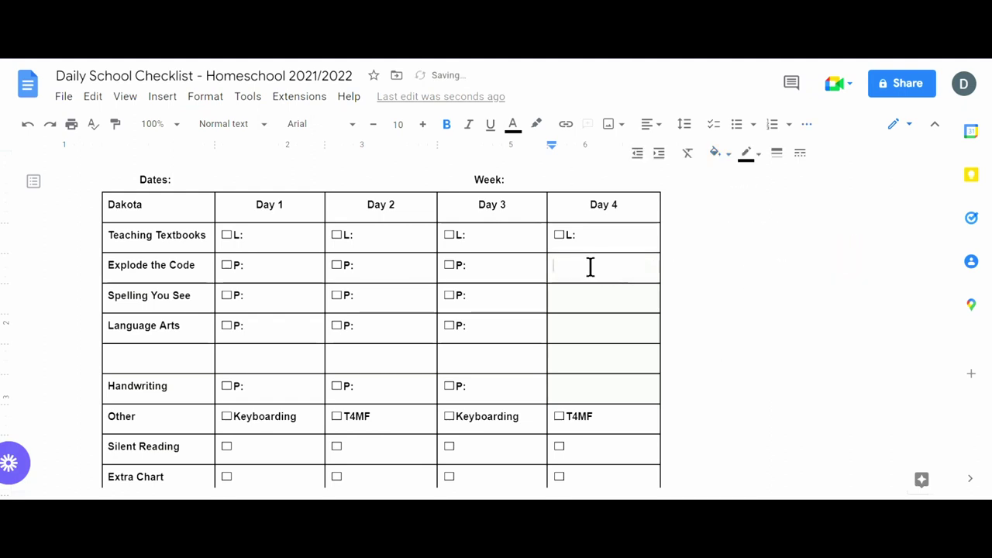
# Copy the "P:" checkbox entry from Day 3 into the Day 4 cell of the Explode the Code row.
pyautogui.moveTo(486, 269); pyautogui.dragTo(452, 266)
pyautogui.rightClick(456, 266)
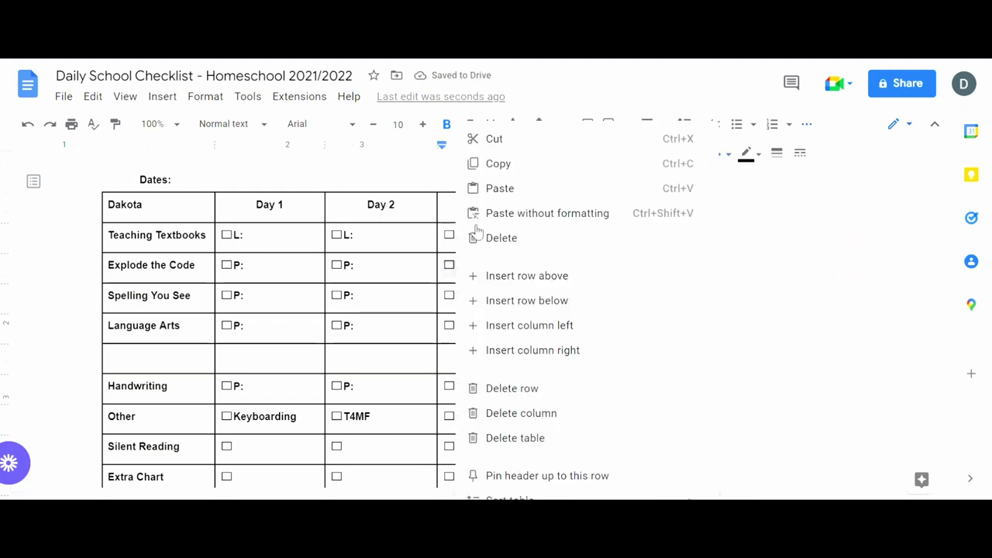
pyautogui.click(508, 164)
pyautogui.click(566, 265)
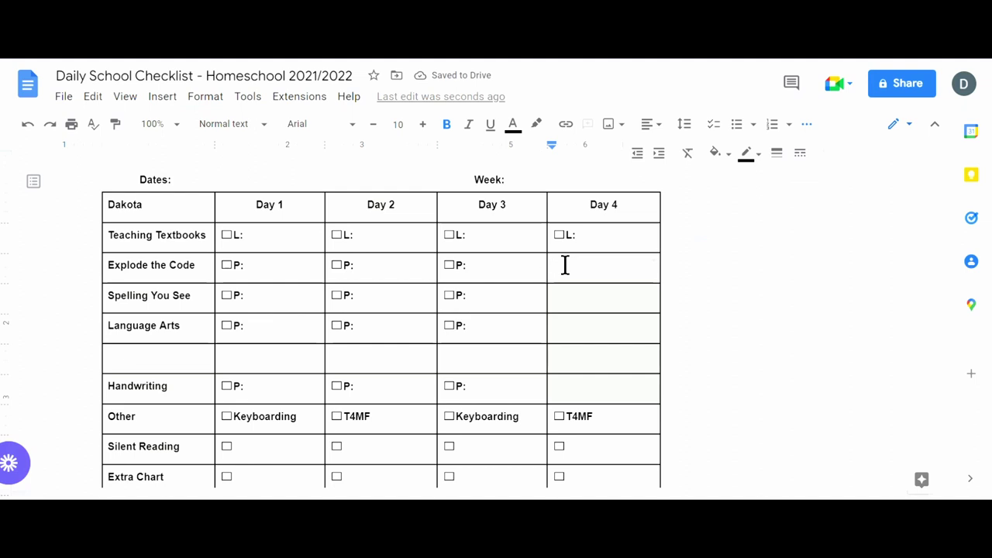
pyautogui.hotkey('ctrl', 'v')
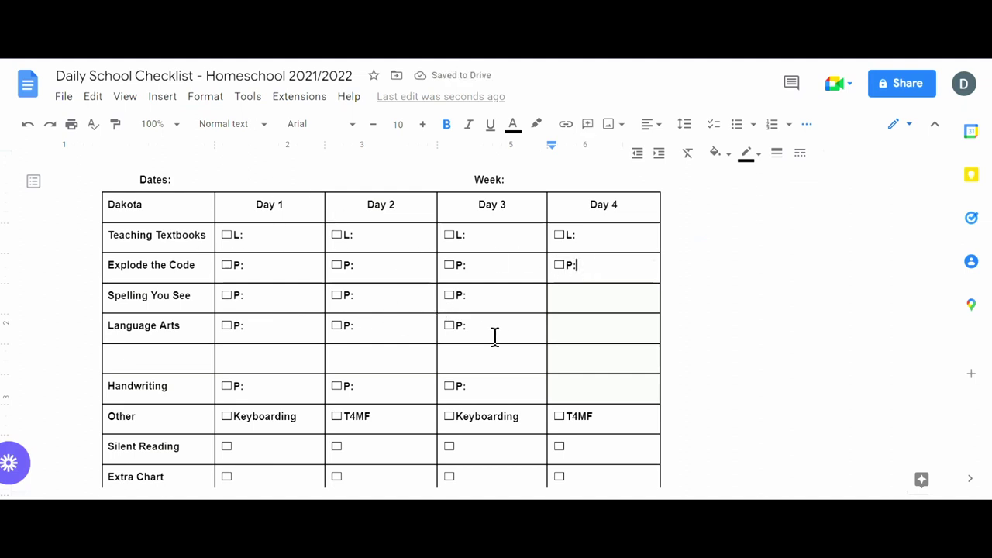
# Delete the empty row above Handwriting, and remove the Extra Chart row and the unnamed row below it.
pyautogui.rightClick(183, 361)
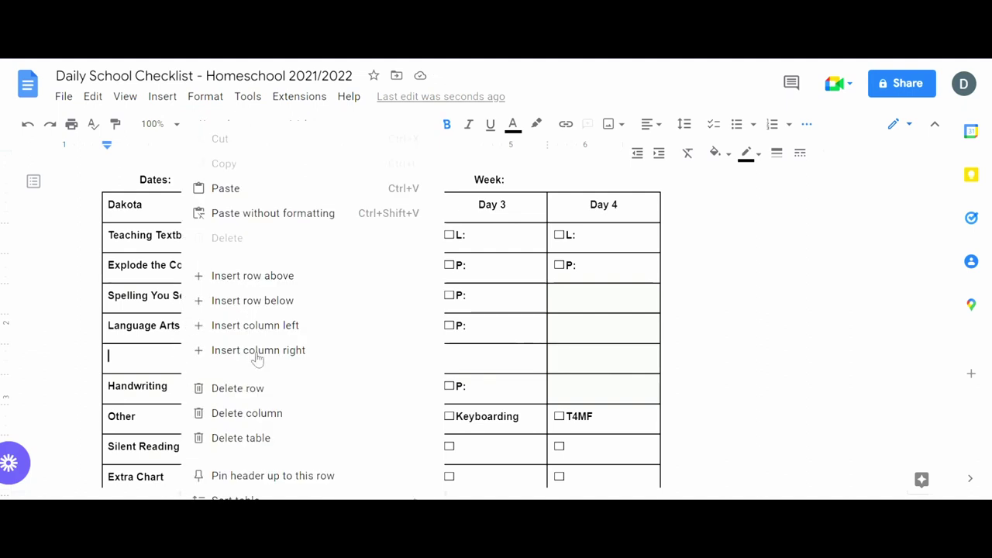
pyautogui.click(244, 388)
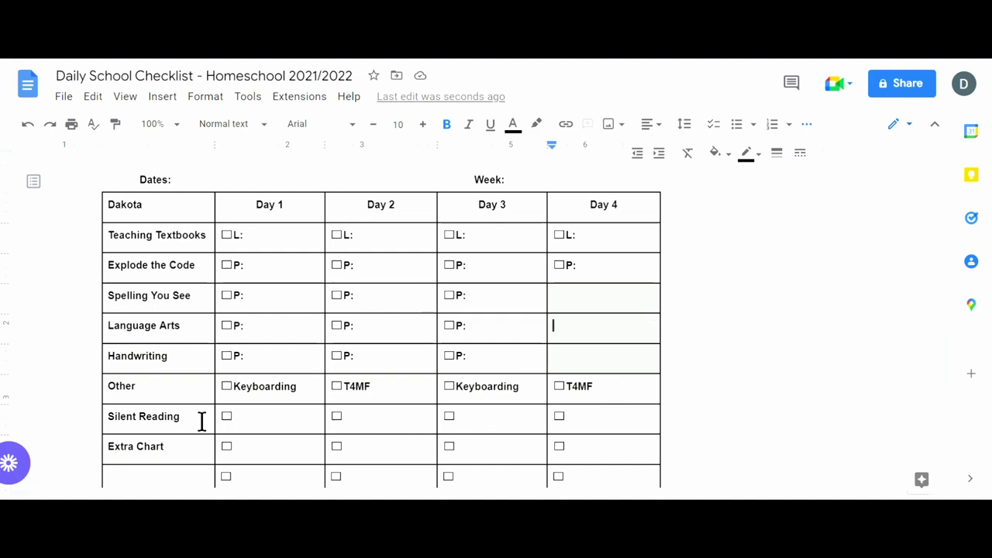
pyautogui.scroll(-1, 277, 346)
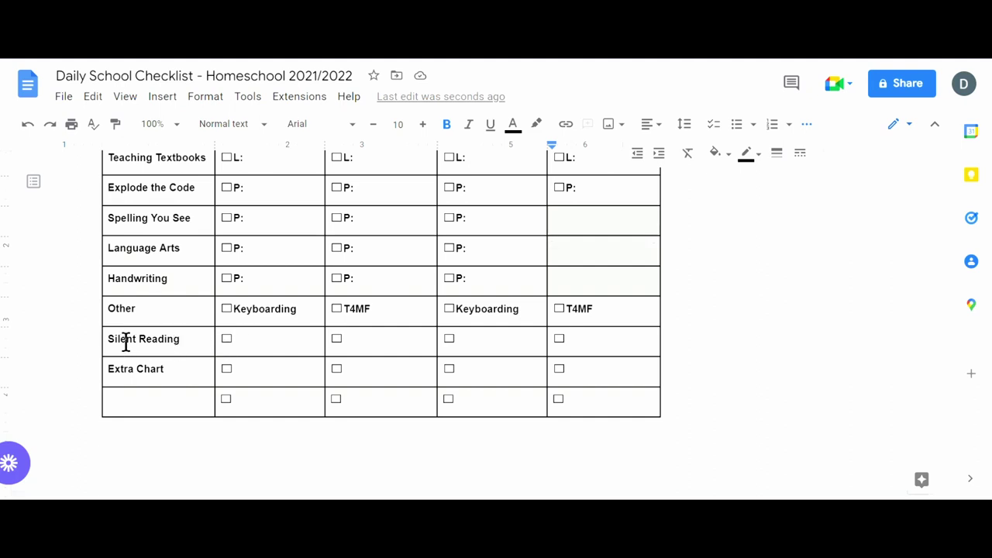
pyautogui.moveTo(108, 370); pyautogui.dragTo(625, 398)
pyautogui.rightClick(589, 401)
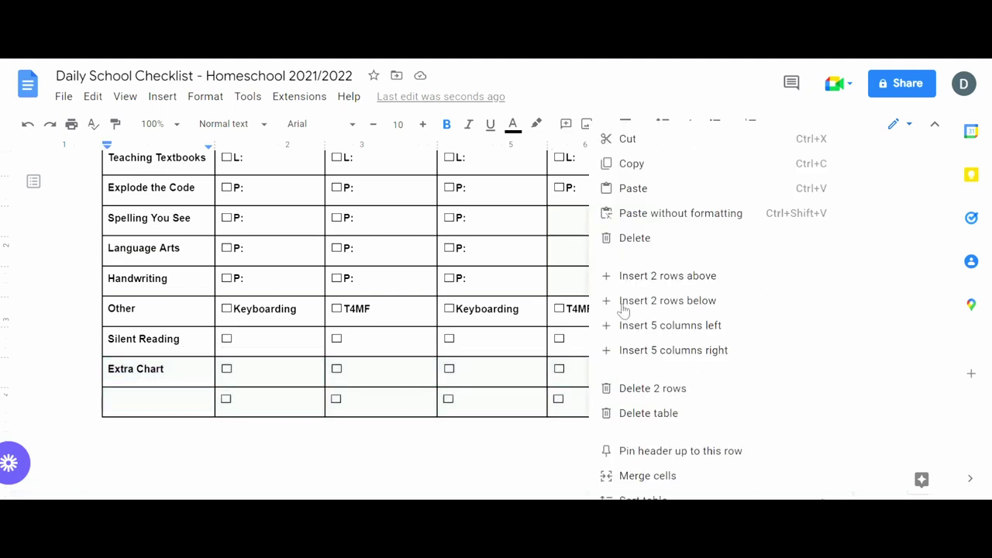
pyautogui.click(684, 391)
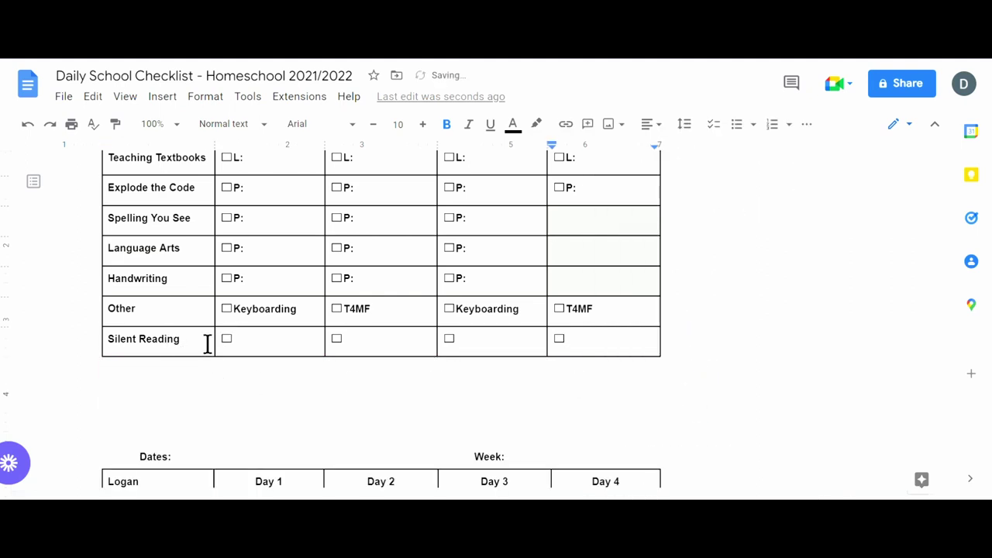
# Copy the Silent Reading row with "Book:" and five checkboxes from the table containing the Loop Schedule row.
pyautogui.scroll(1, 320, 348)
pyautogui.scroll(-5, 318, 348)
pyautogui.scroll(1, 319, 349)
pyautogui.scroll(-1, 302, 355)
pyautogui.scroll(-1, 287, 362)
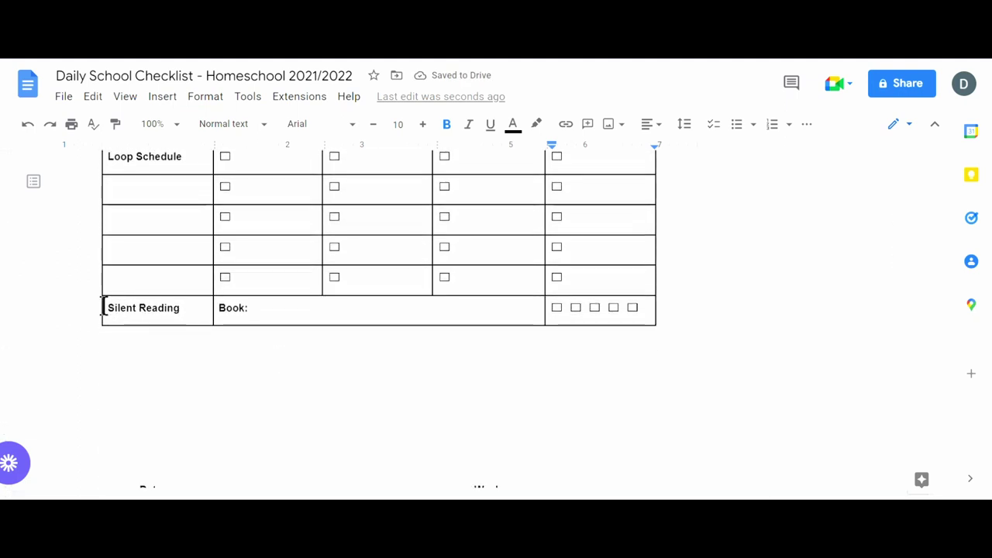
pyautogui.moveTo(106, 307); pyautogui.dragTo(631, 310)
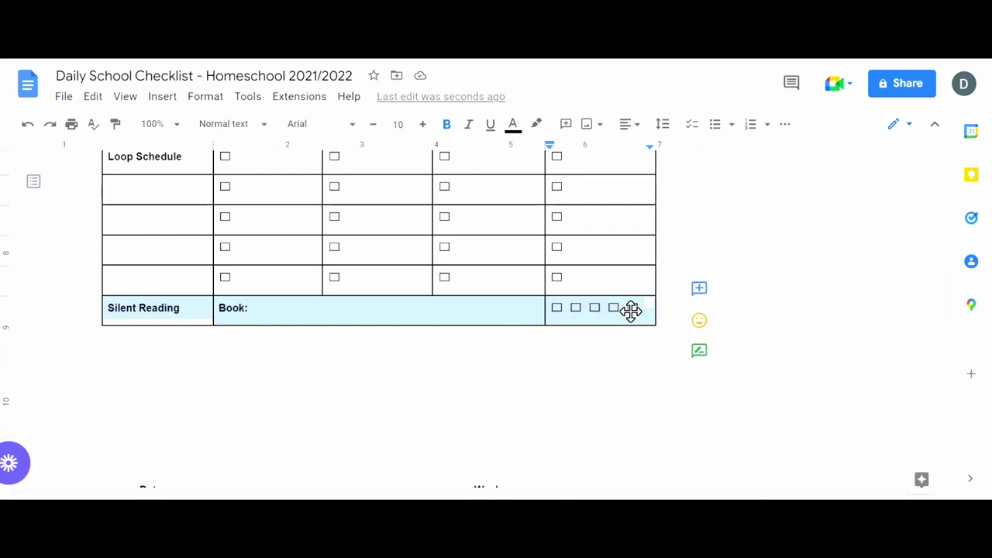
pyautogui.rightClick(625, 308)
pyautogui.click(672, 164)
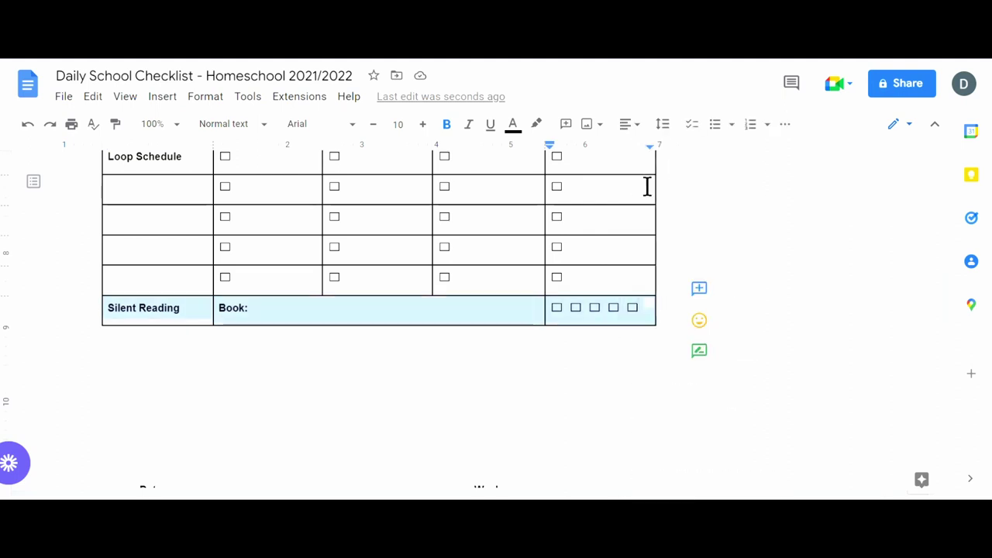
# Replace the Silent Reading row in the table with Spelling You See with the copied "Book:" and five-checkbox row.
pyautogui.scroll(-1, 355, 345)
pyautogui.scroll(-4, 356, 343)
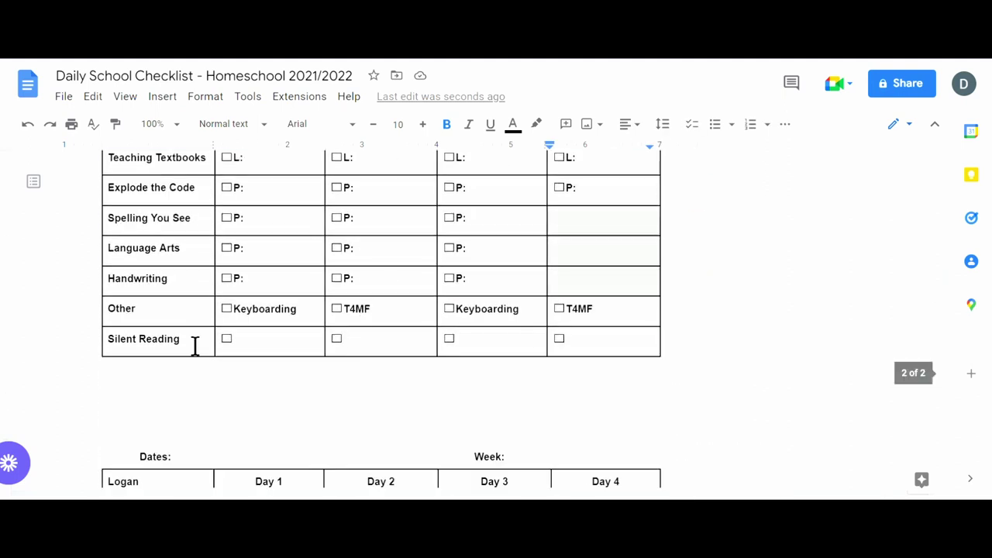
pyautogui.moveTo(108, 341); pyautogui.dragTo(576, 342)
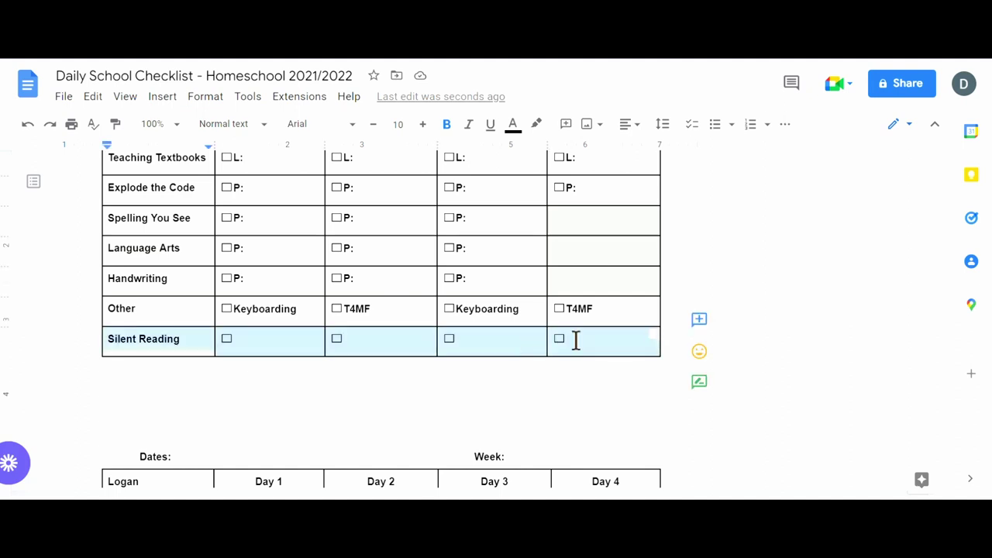
pyautogui.hotkey('ctrl', 'z')
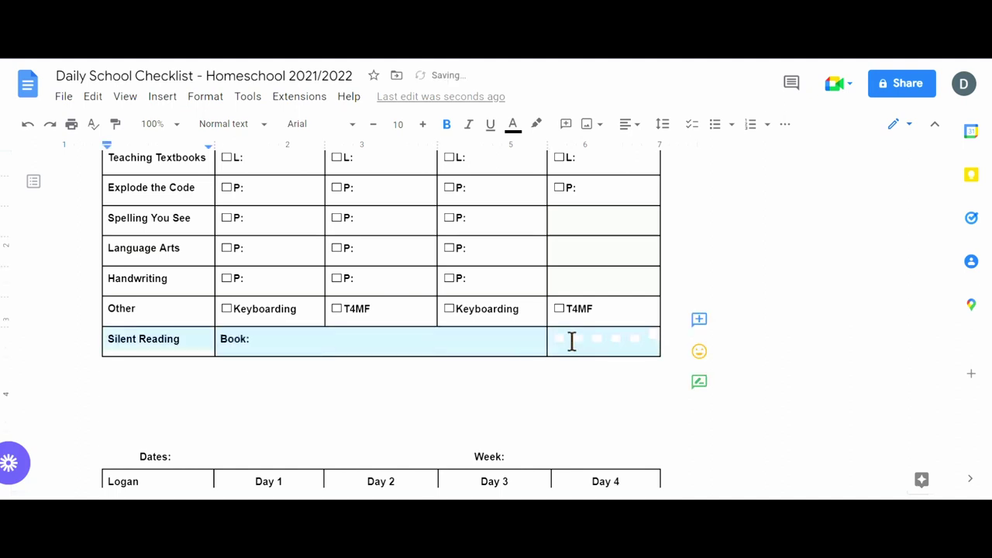
pyautogui.click(367, 393)
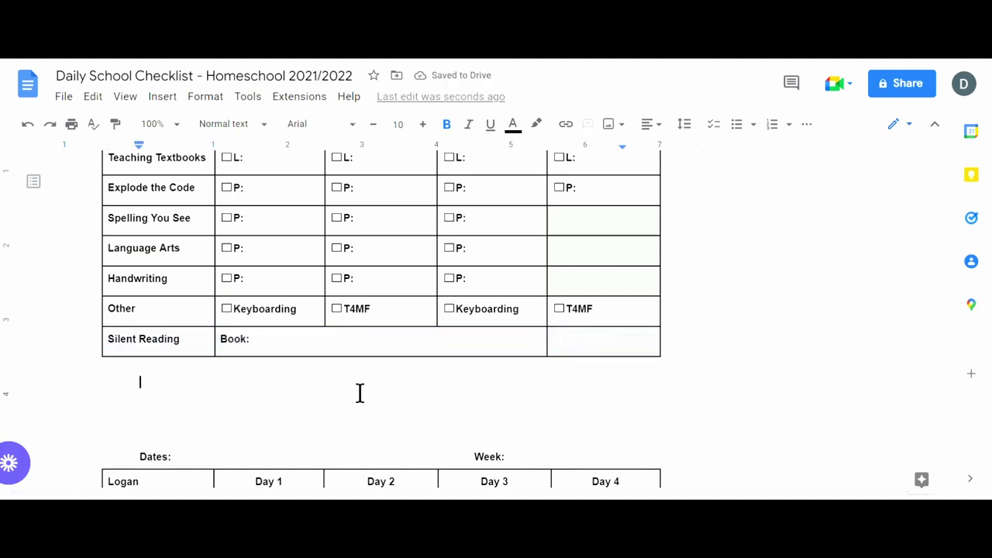
pyautogui.hotkey('ctrl', 'y')
# Review the edited checklist table and compare its rows with the other two students' tables.
pyautogui.scroll(2, 373, 387)
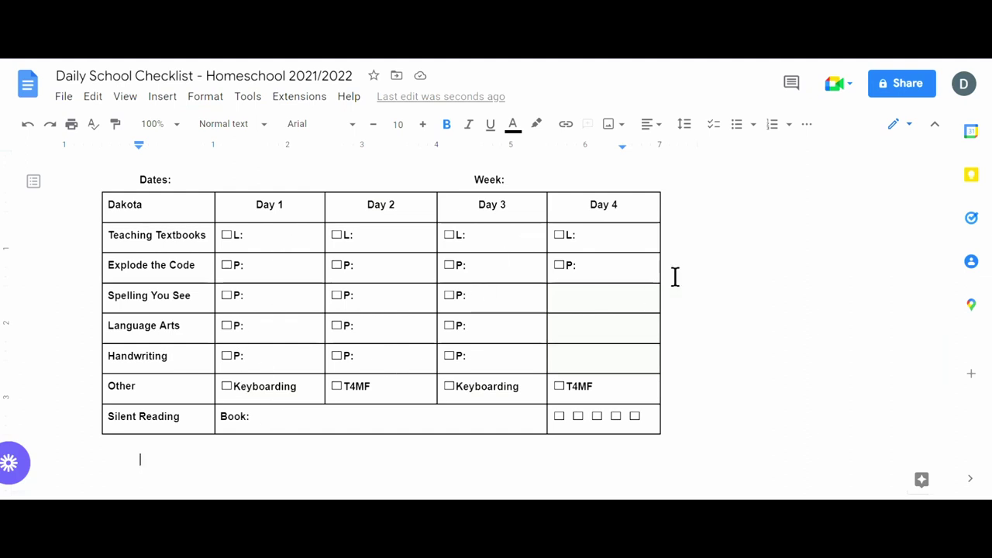
pyautogui.scroll(-5, 434, 324)
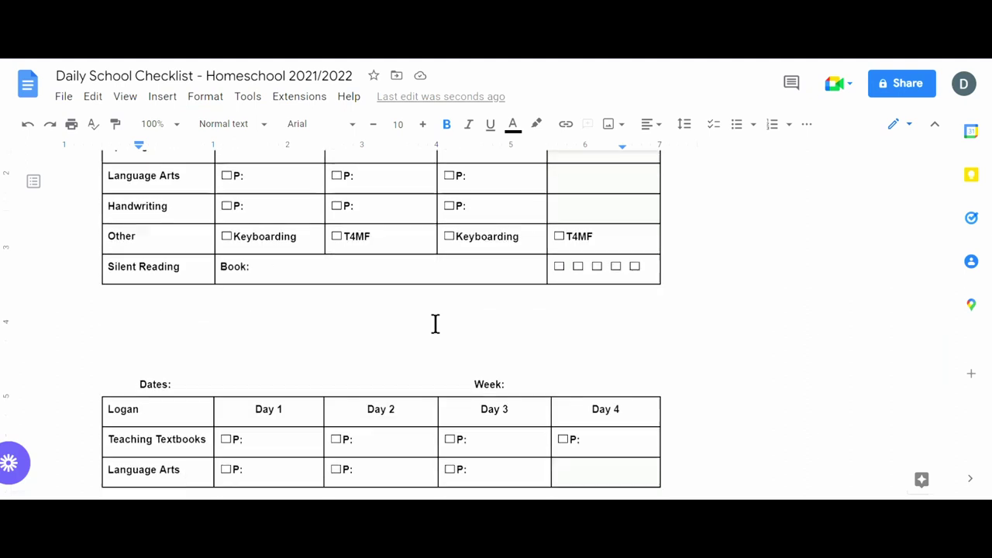
pyautogui.scroll(-2, 434, 323)
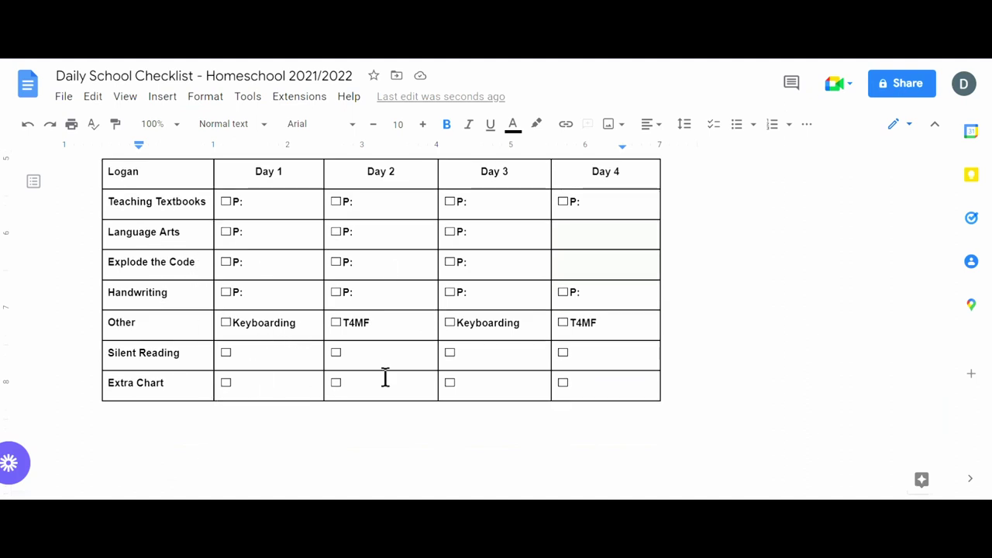
pyautogui.scroll(6, 403, 362)
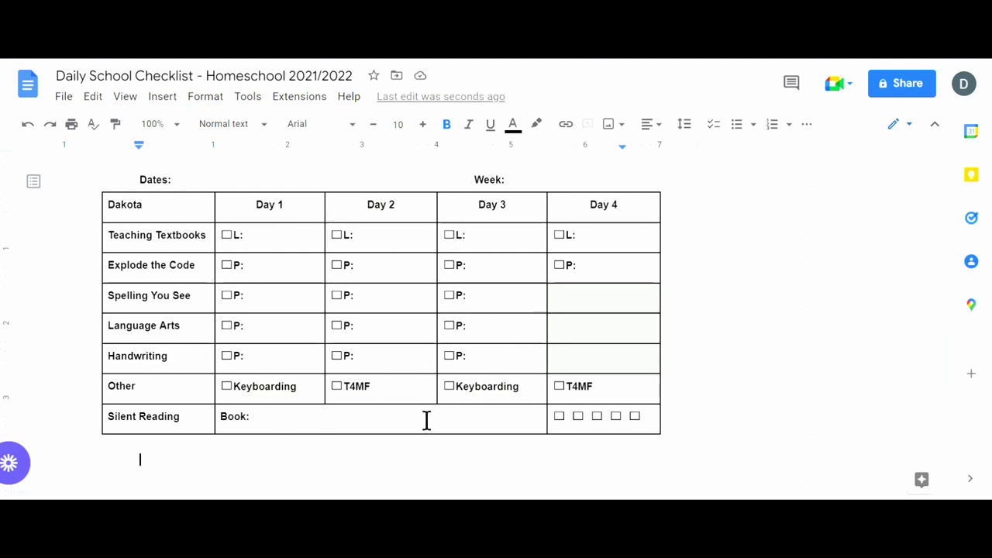
pyautogui.scroll(6, 426, 421)
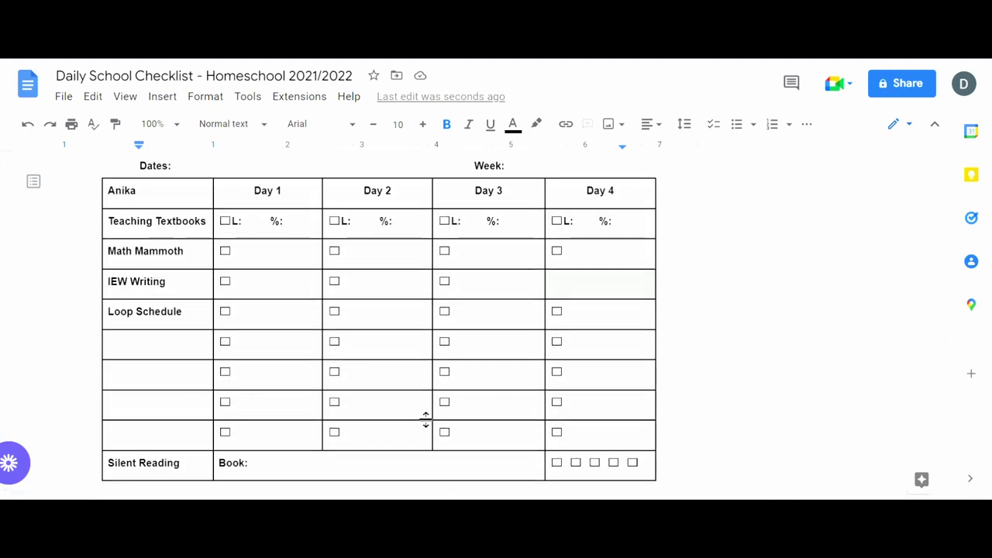
pyautogui.scroll(1, 425, 419)
pyautogui.scroll(-2, 425, 418)
pyautogui.scroll(1, 426, 419)
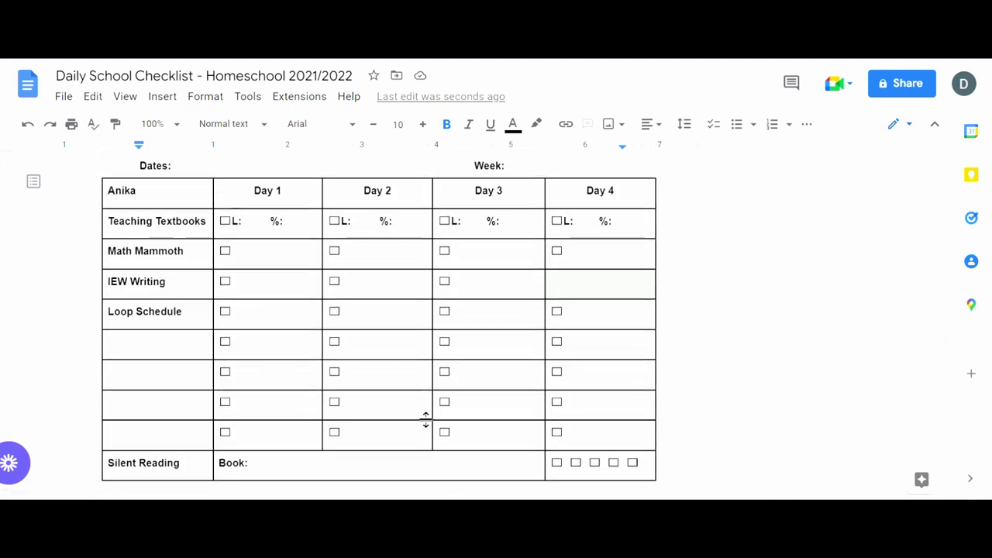